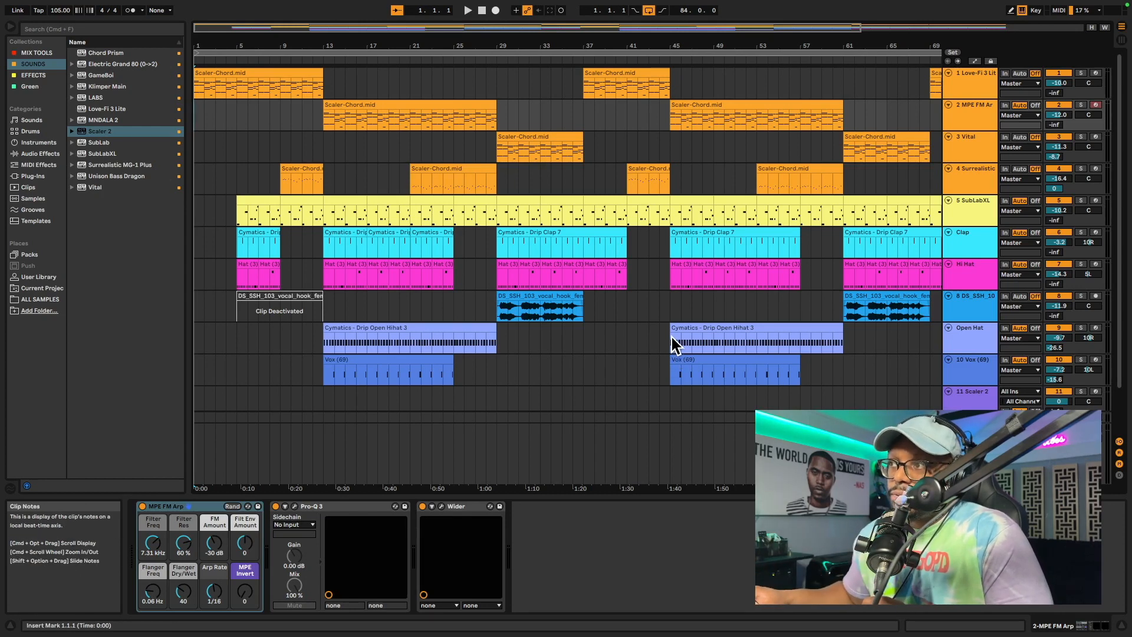
Open the Scaler 2 plug-in window on track 11 and move it over the arrangement so its whole interface is in view.
scroll(950, 391, "down", 3)
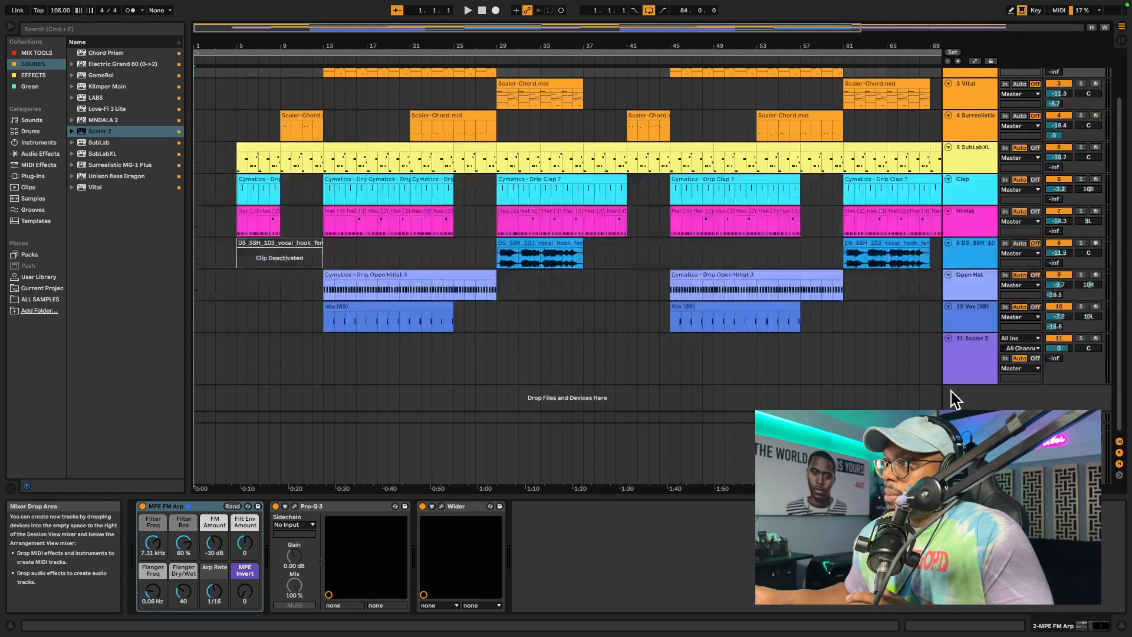
left_click(976, 341)
left_click(862, 242)
left_click_drag(861, 241, 405, 215)
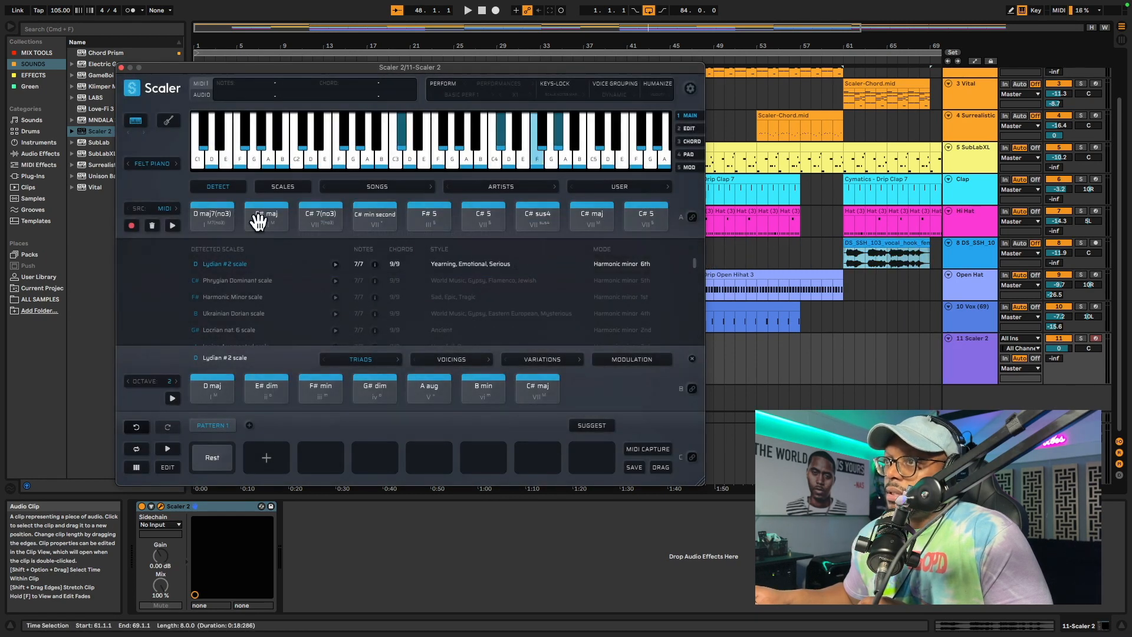
Audition several of the detected chords in Scaler 2, including C# maj, C# 7(no3), C# min second and the final C# 5.
left_click(253, 220)
left_click(320, 214)
left_click(368, 215)
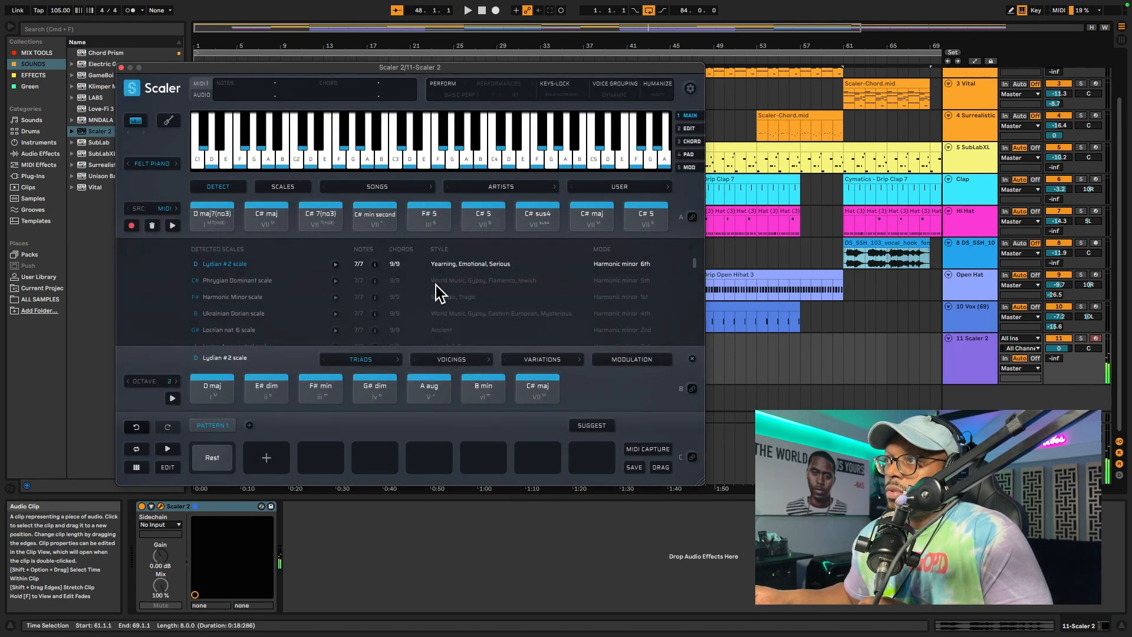
left_click(641, 217)
left_click(629, 218)
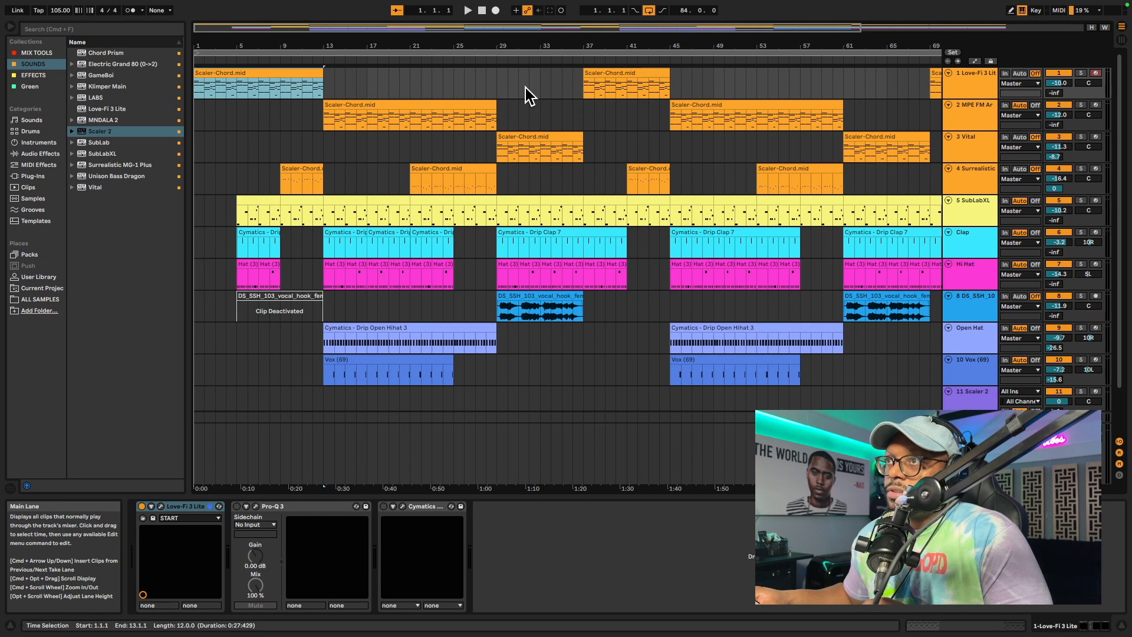
Solo the Love-Fi 3 Lite track, listen to its intro clip from bar 1, and close the instrument's window.
left_click(1080, 72)
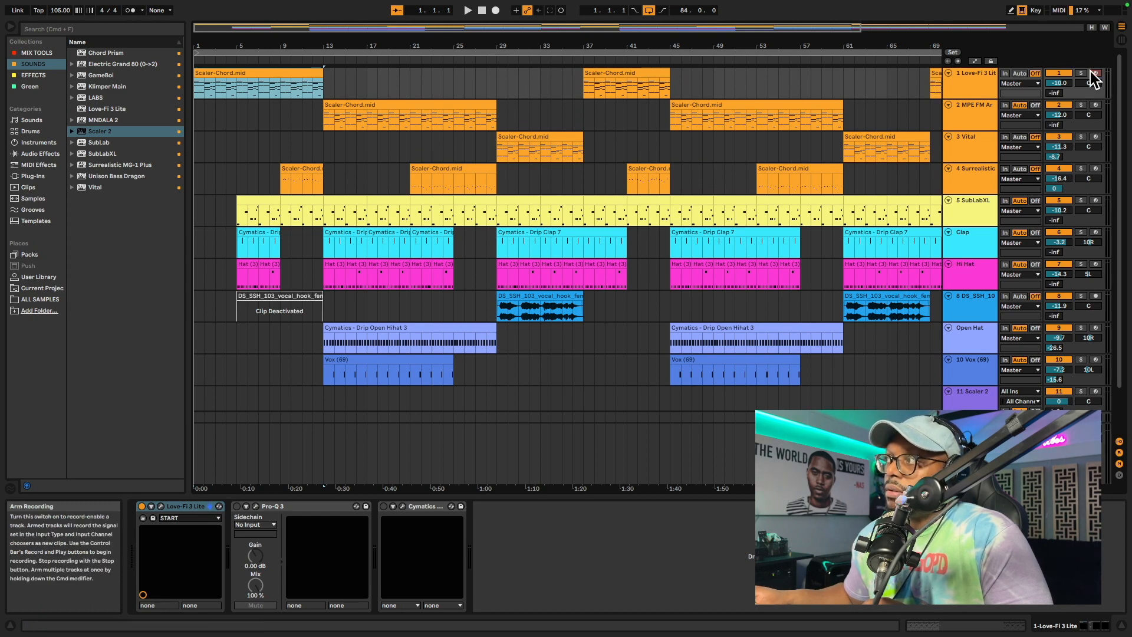
key("space")
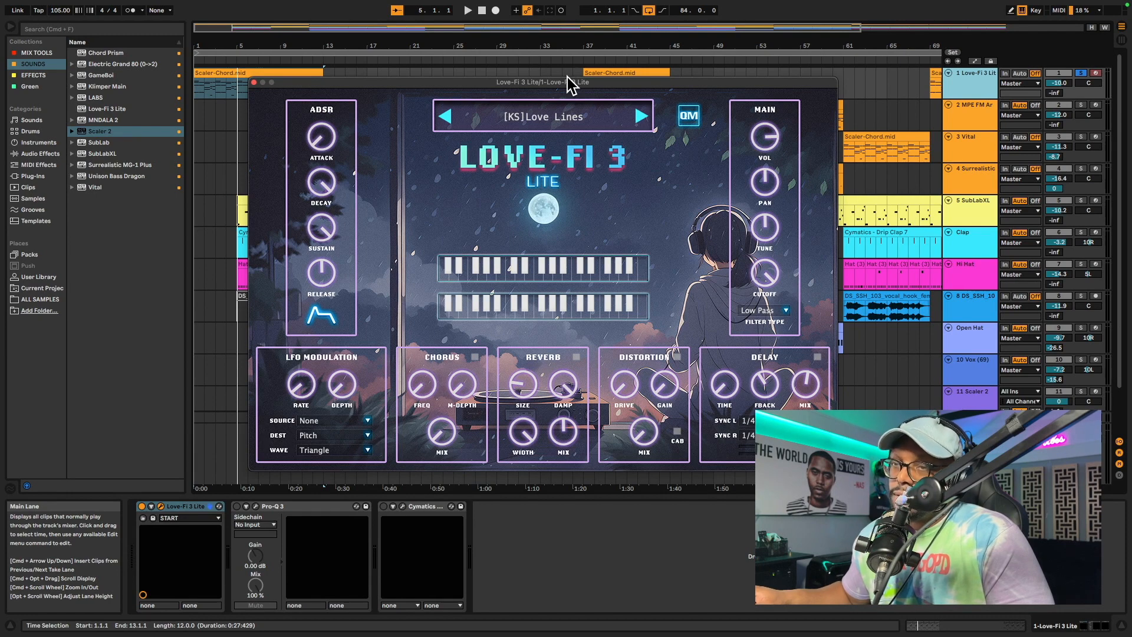
key("super+w")
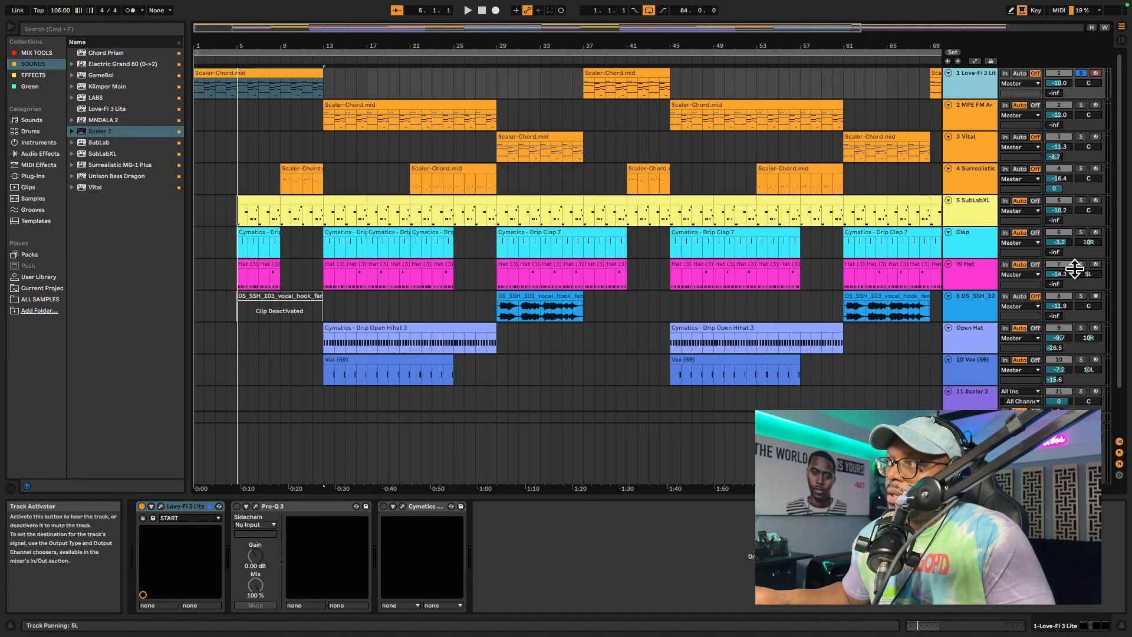
Play the soloed Hi Hat clip at bar 29, and listen again from bar 29 with the Clap track added to the solo.
left_click(335, 265)
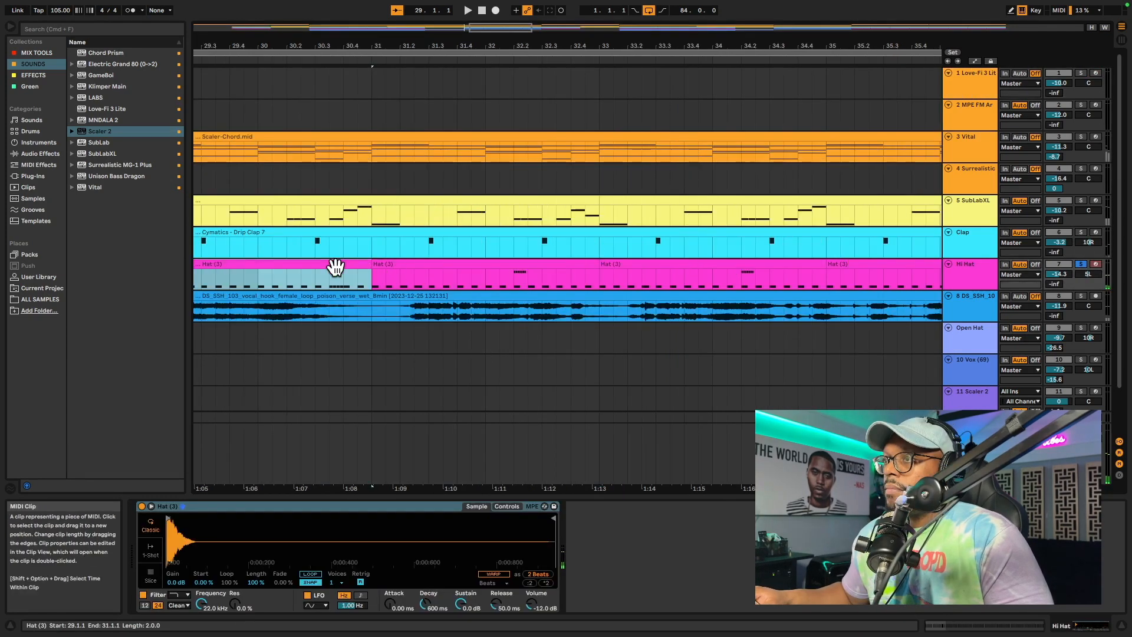
key("space")
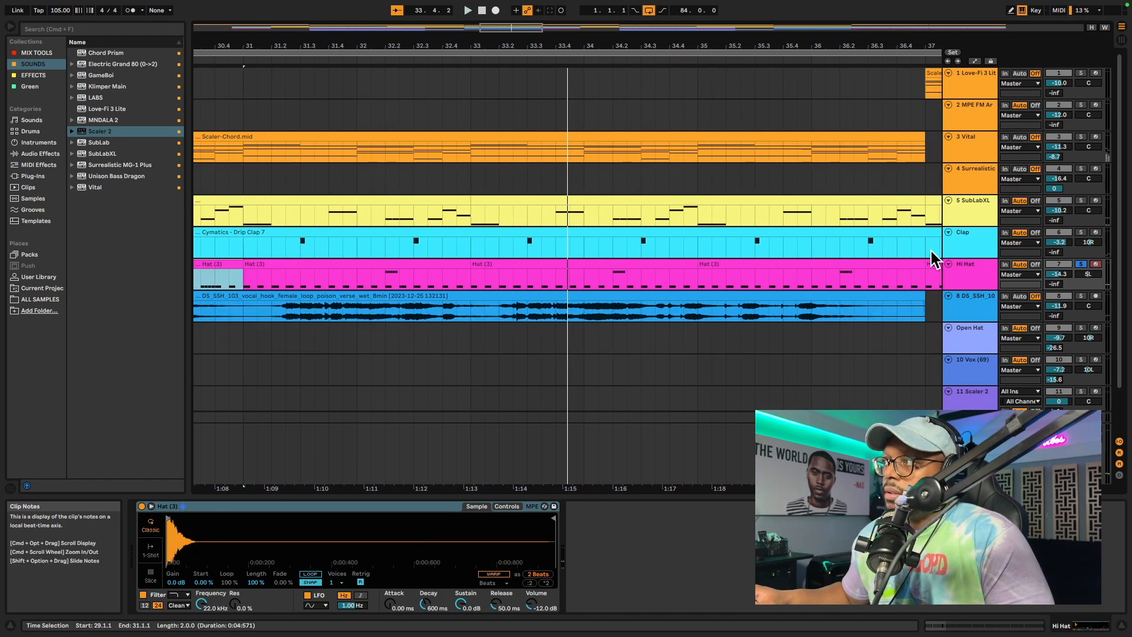
left_click(1080, 232, "super")
left_click(356, 233)
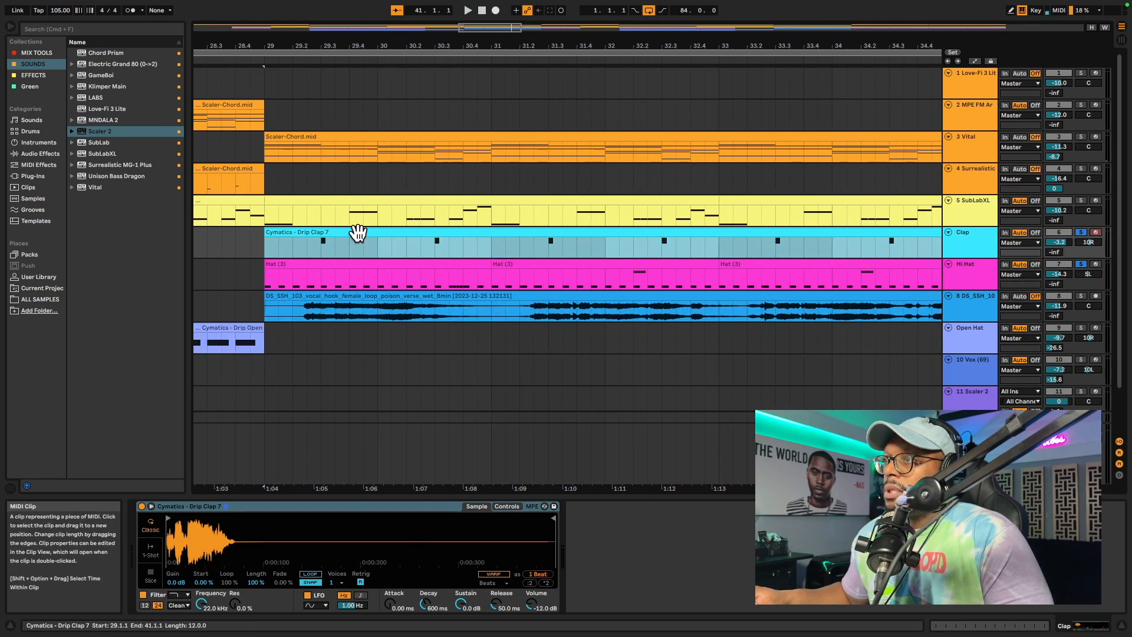
key("space")
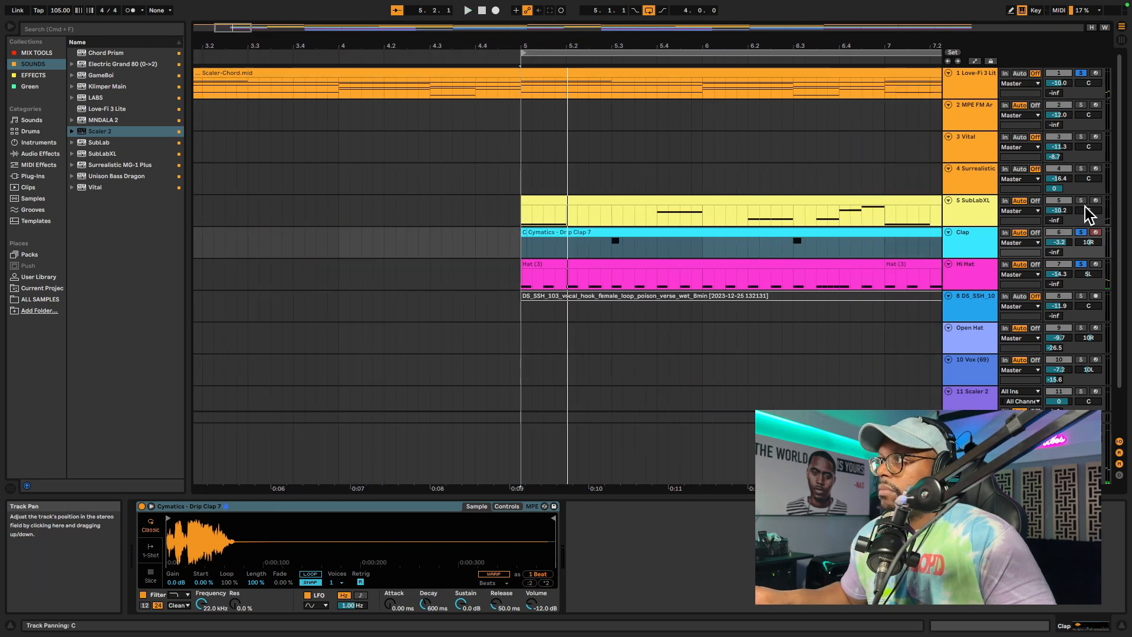
Solo the SubLabXL track, examine its bass clip in the enlarged note editor with the B Minor scale toggled off and on, and play it.
left_click(1081, 201)
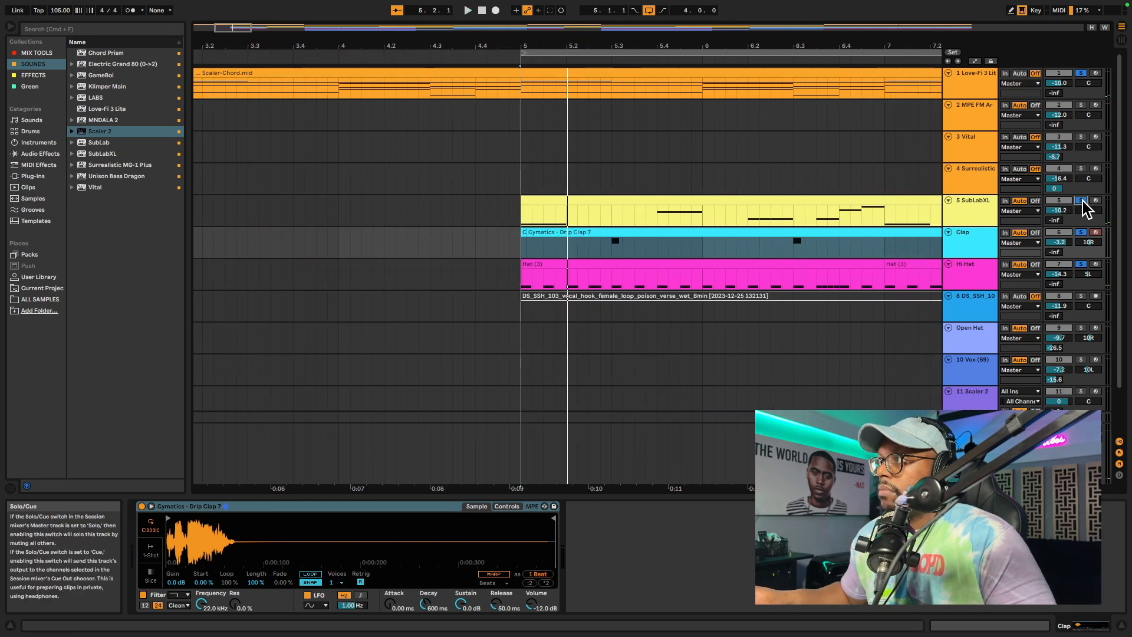
left_click(858, 201)
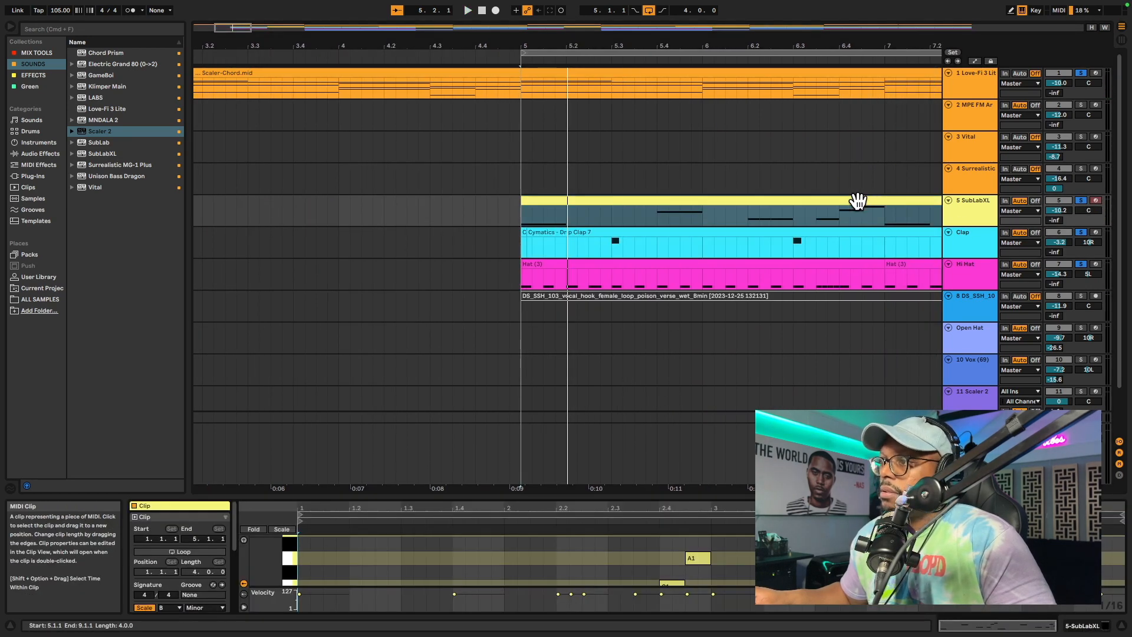
key("super+alt+e")
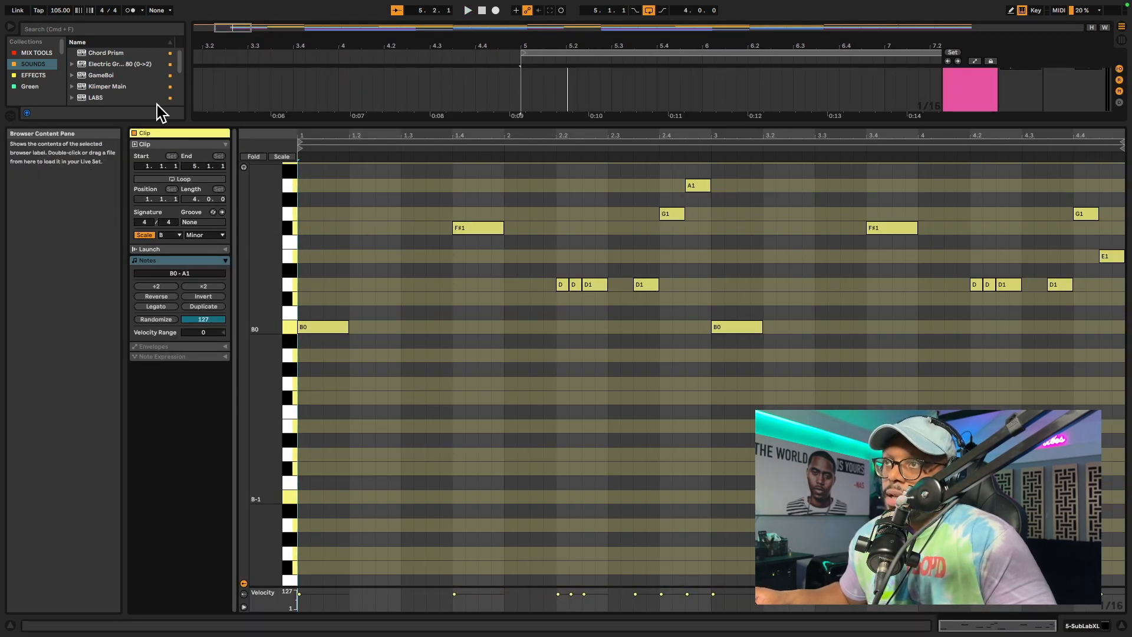
left_click(147, 235)
left_click(147, 235)
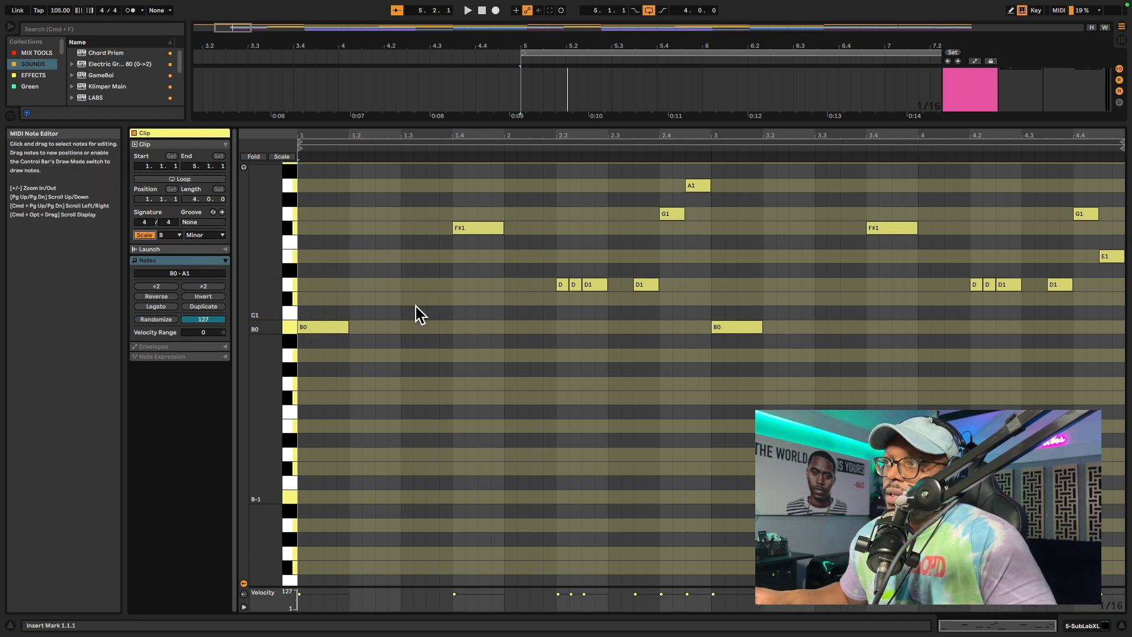
key("space")
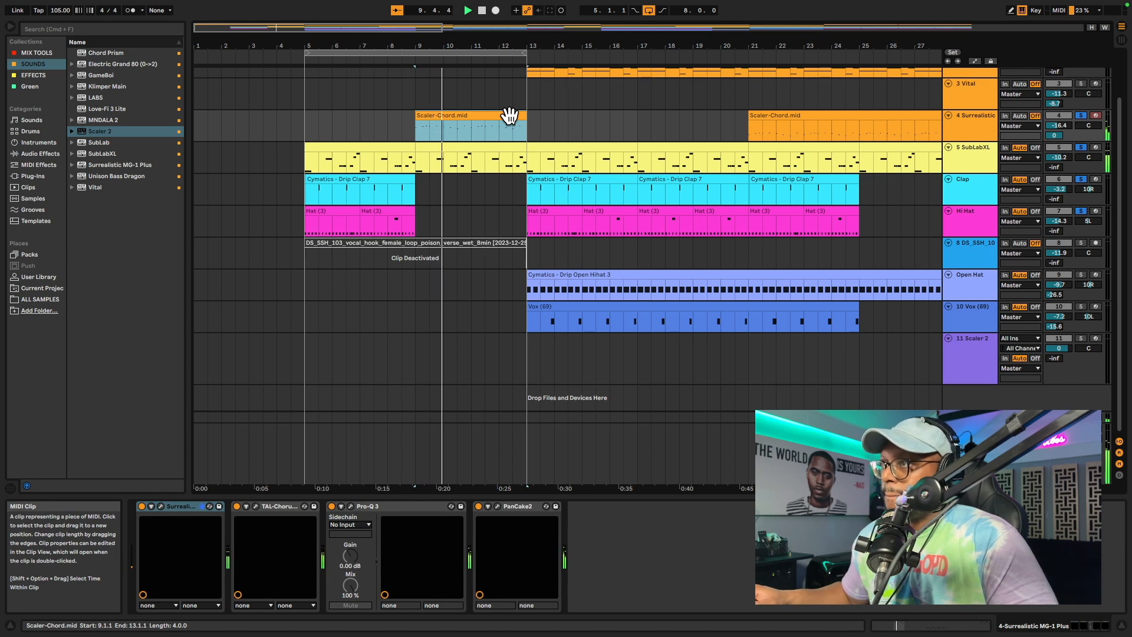
Set the arrangement loop to a length of 16 bars starting at bar 13.
key("z")
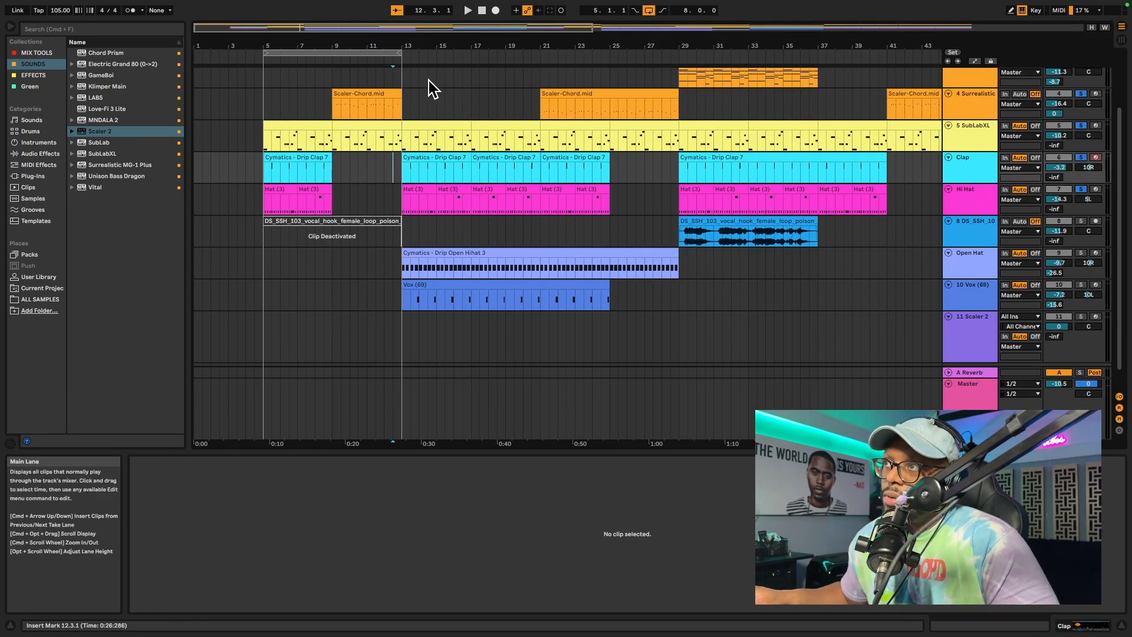
left_click_drag(401, 53, 540, 60)
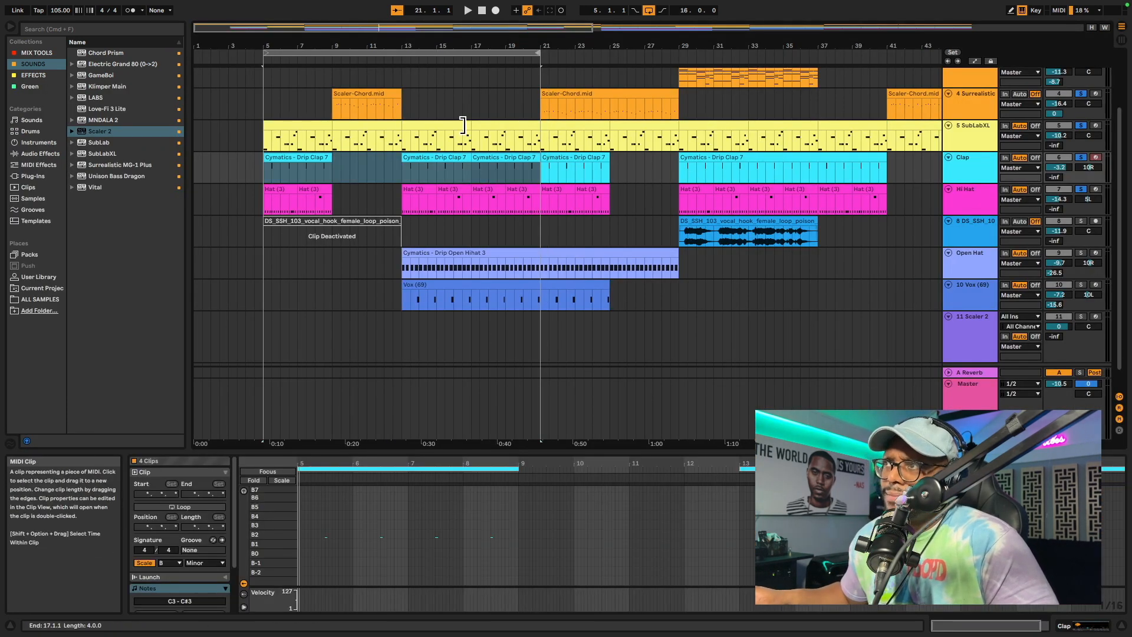
scroll(464, 126, "up", 4)
left_click_drag(264, 55, 403, 57)
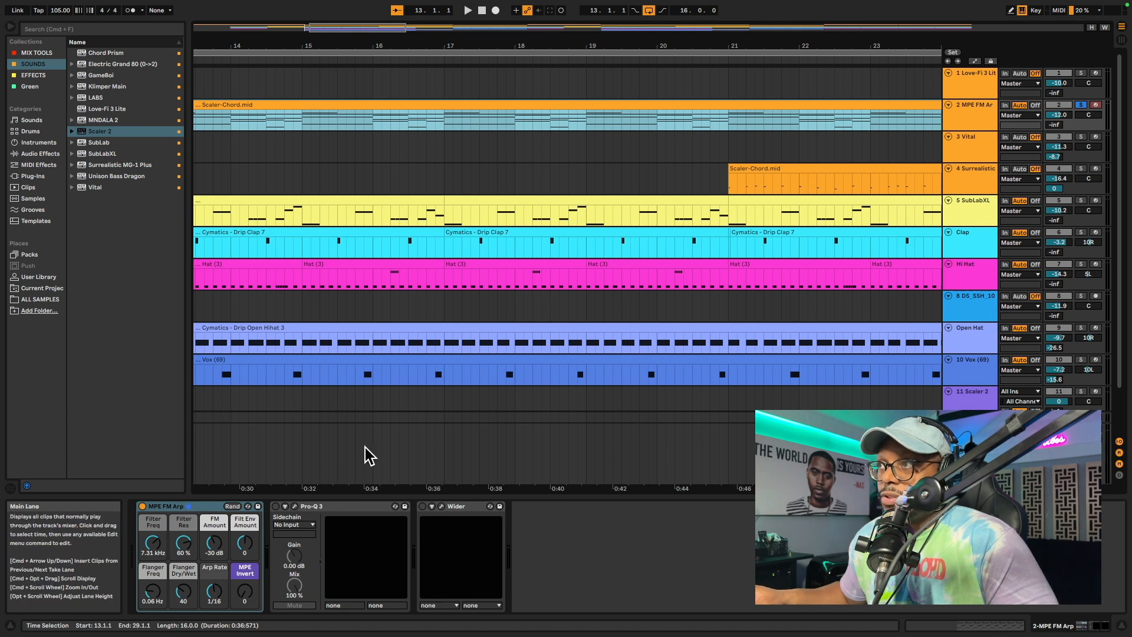
Inspect the MPE FM Arp track's devices and open its Wider plug-in window.
left_click(219, 519)
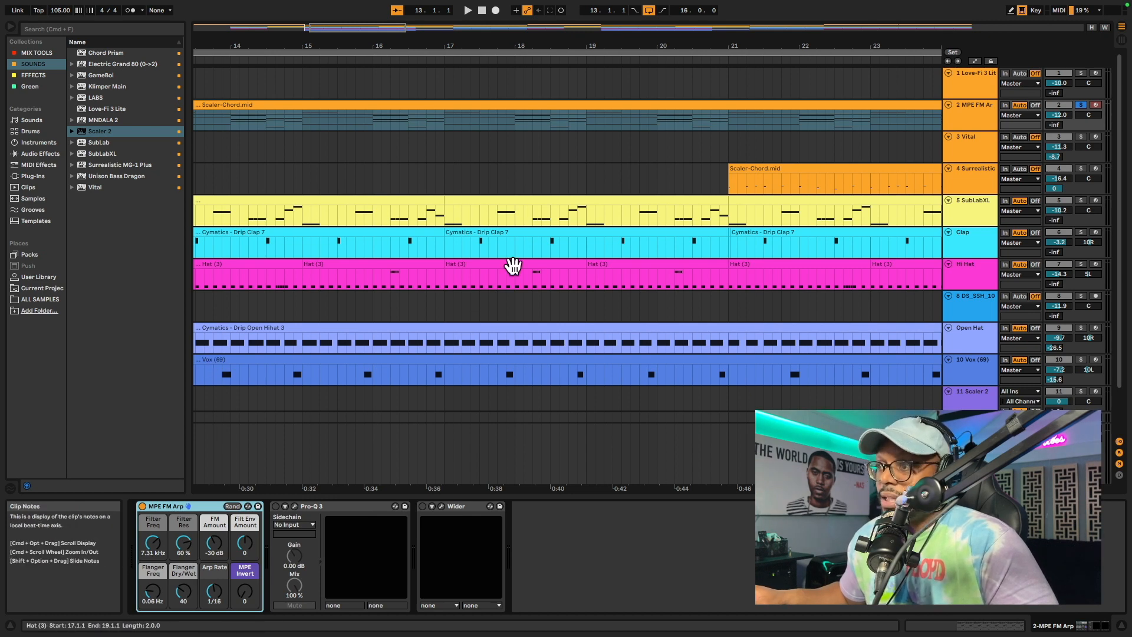
scroll(445, 442, "left", 5)
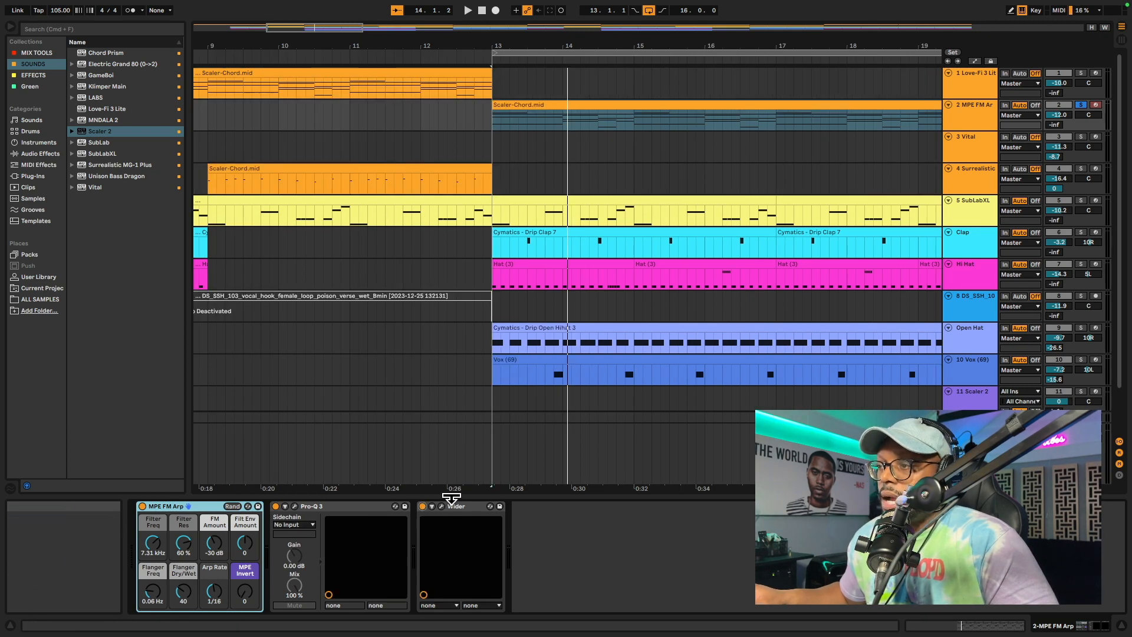
left_click(442, 506)
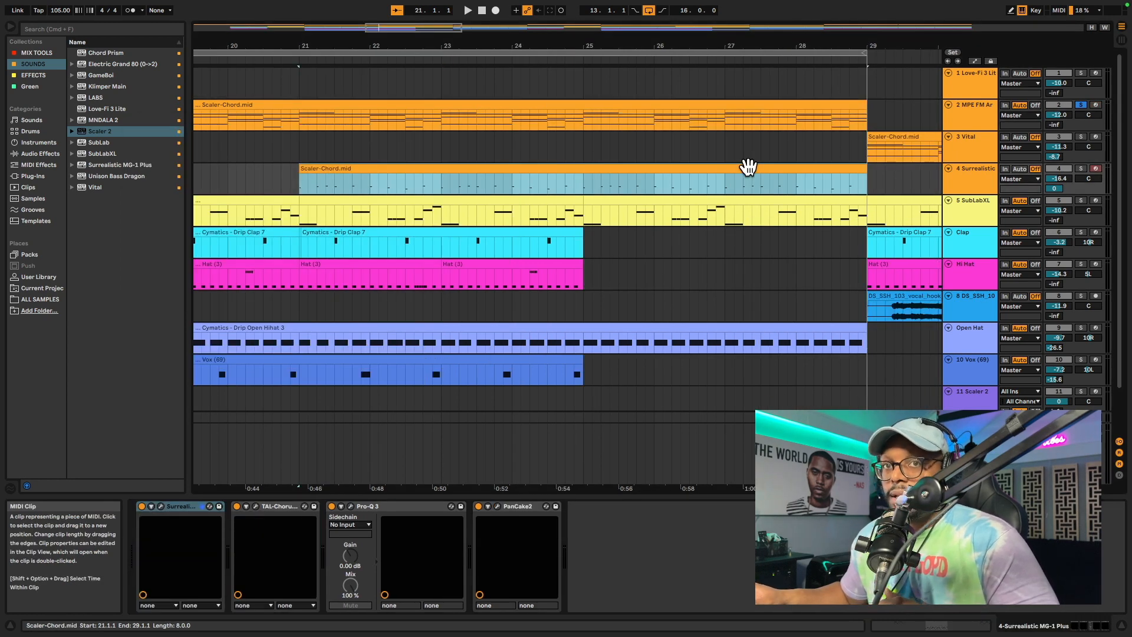
Play the Surrealistic MG-1 Plus clip at bar 21, open the synthesizer's window, and reposition it to show the controls.
key("space")
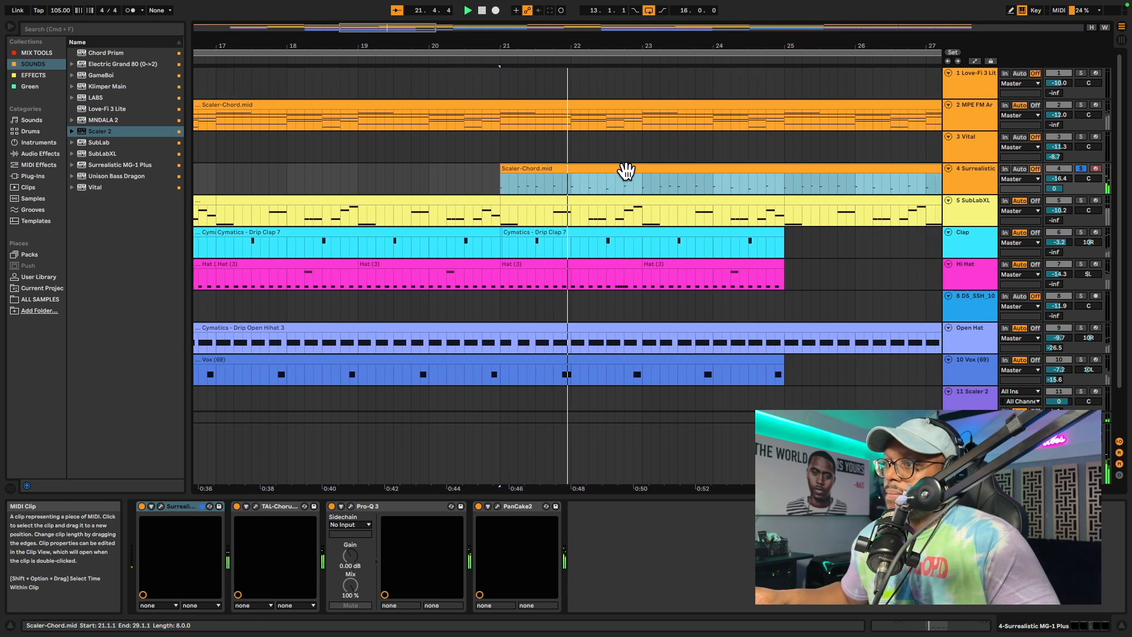
left_click(958, 184)
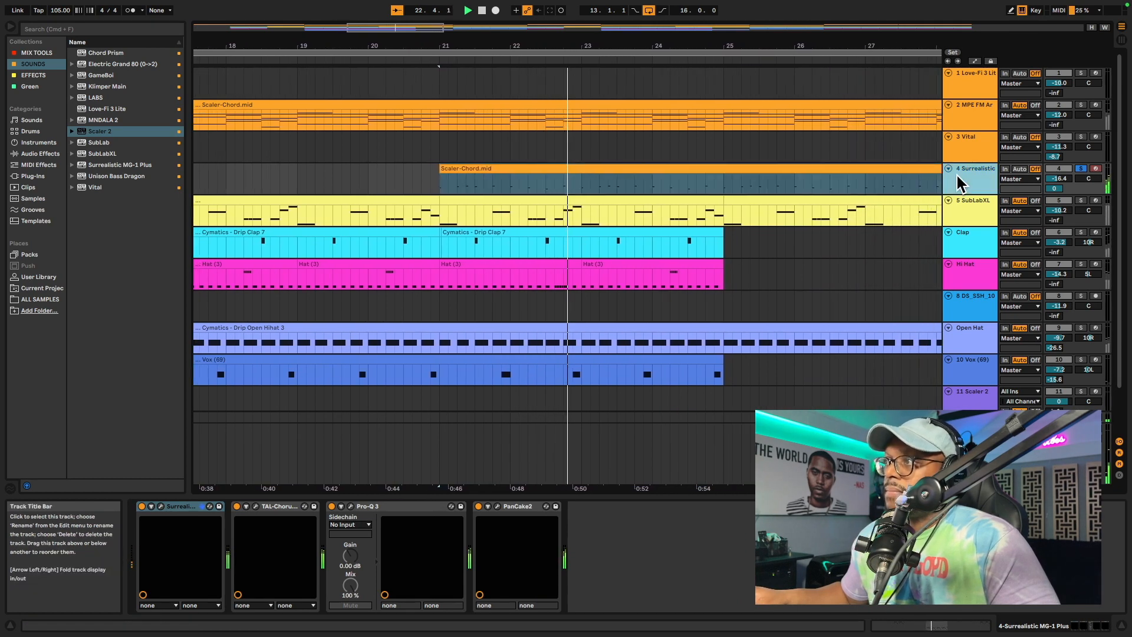
left_click(160, 506)
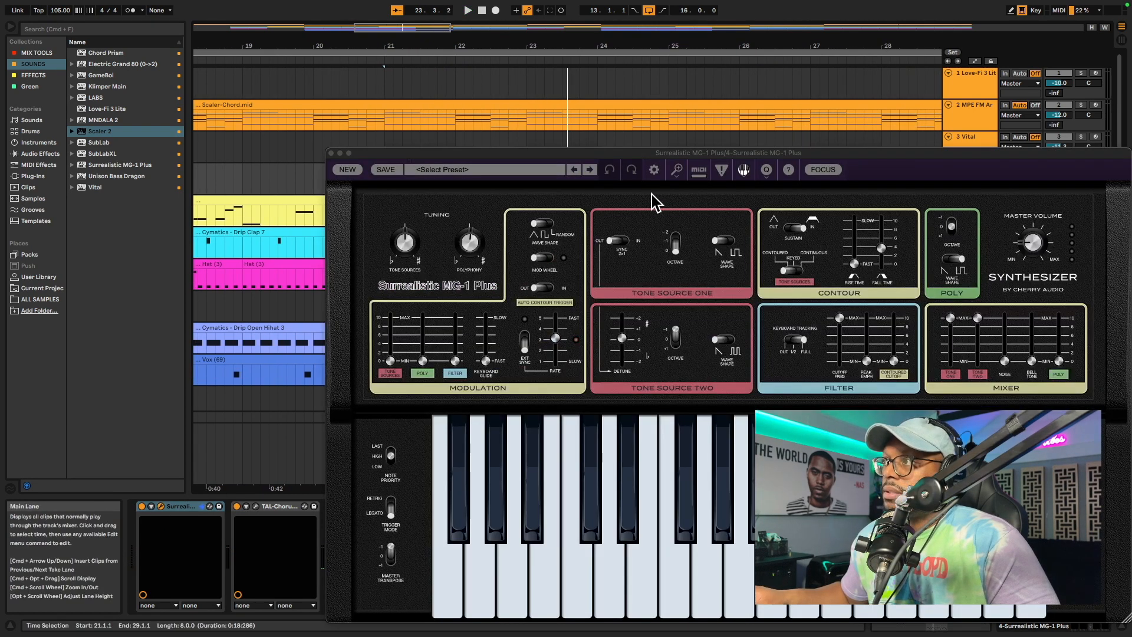
left_click_drag(882, 152, 730, 70)
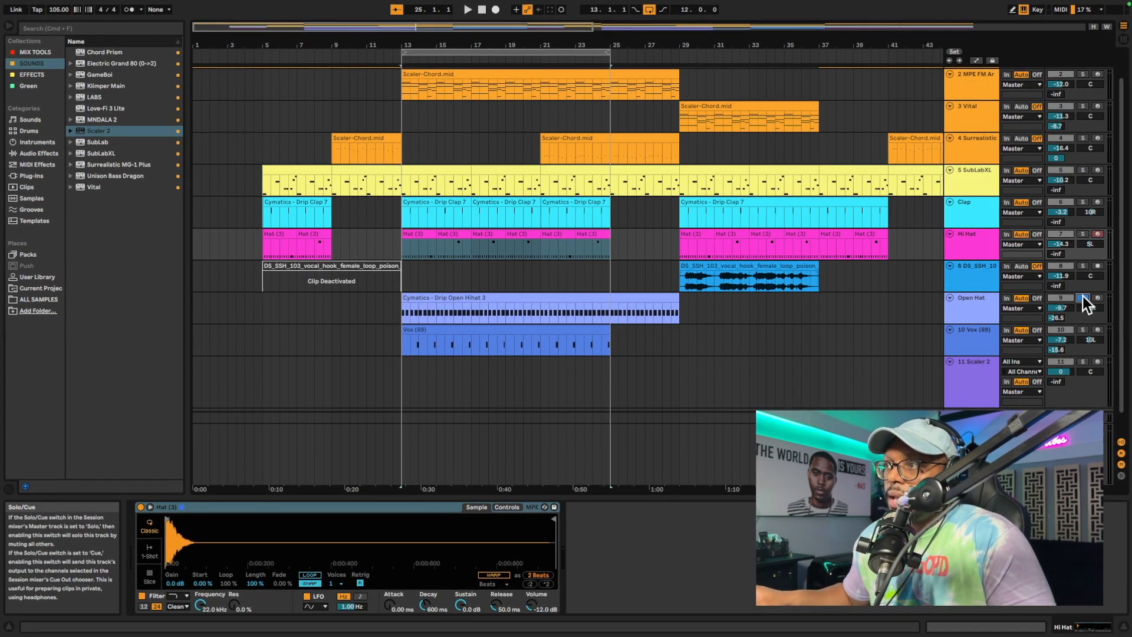
Audition the soloed Open Hat together with the Vox (69) track from bar 13, and play the Vital clip at bar 29.
key("space")
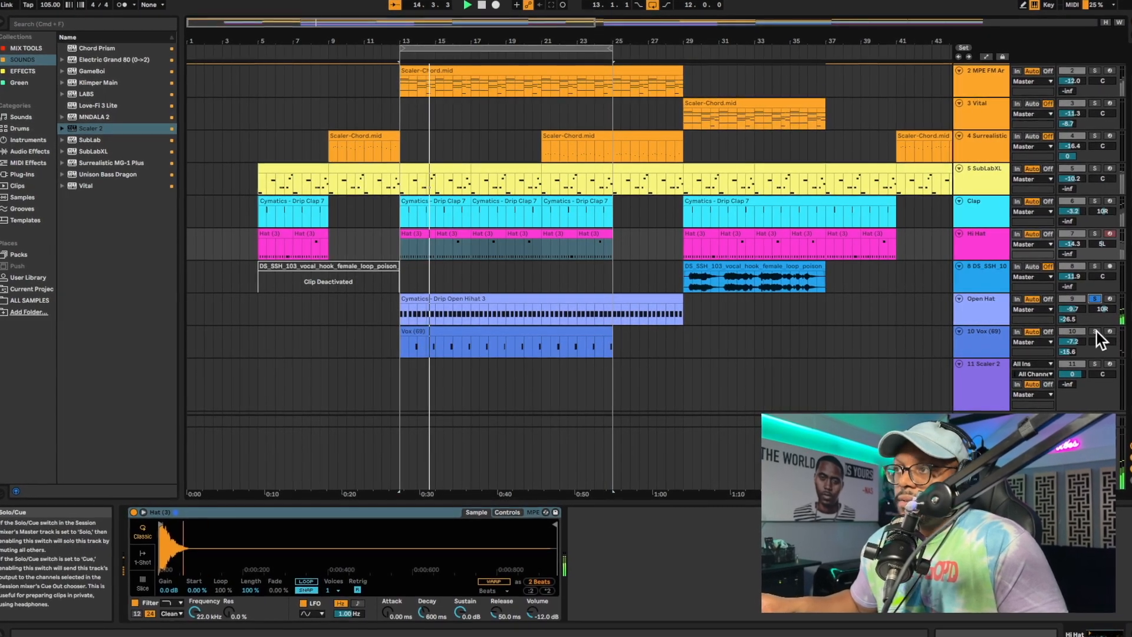
left_click(1103, 332)
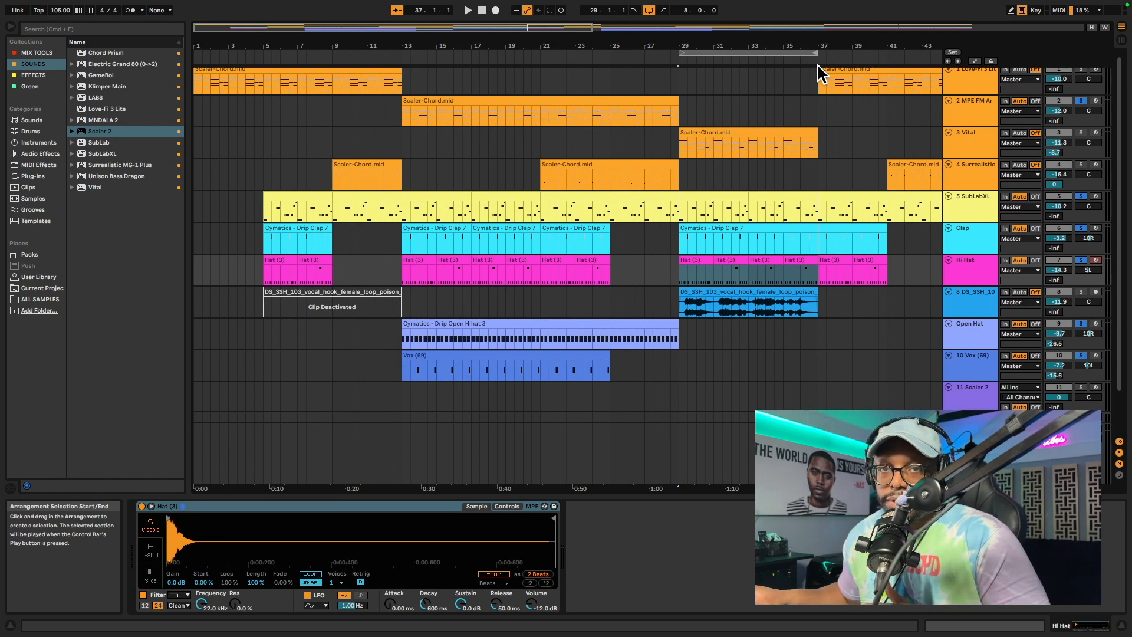
left_click(734, 135)
key("space")
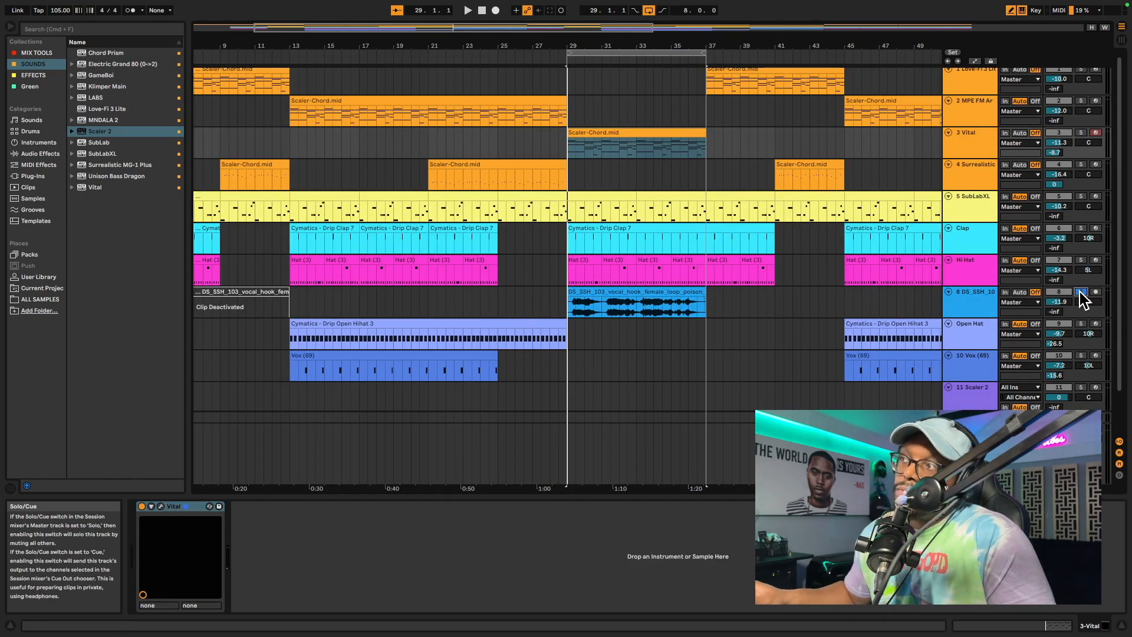
Listen to the soloed vocal hook track from bar 29, examine its Pro-Q 3 equalizer curve, and close the plug-in window.
key("space")
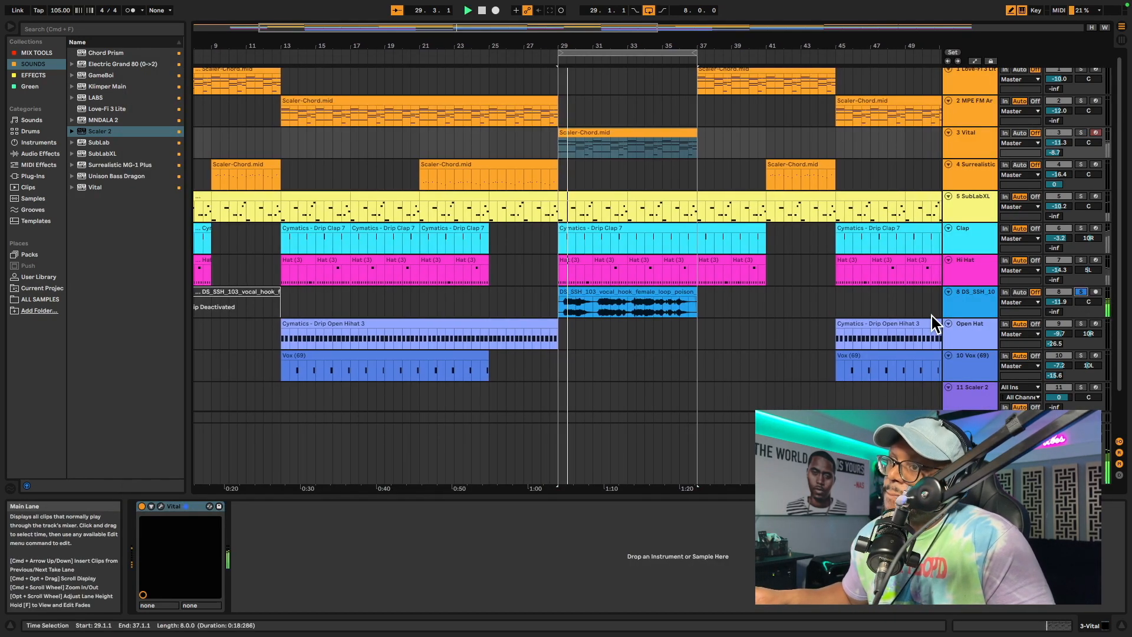
left_click(974, 300)
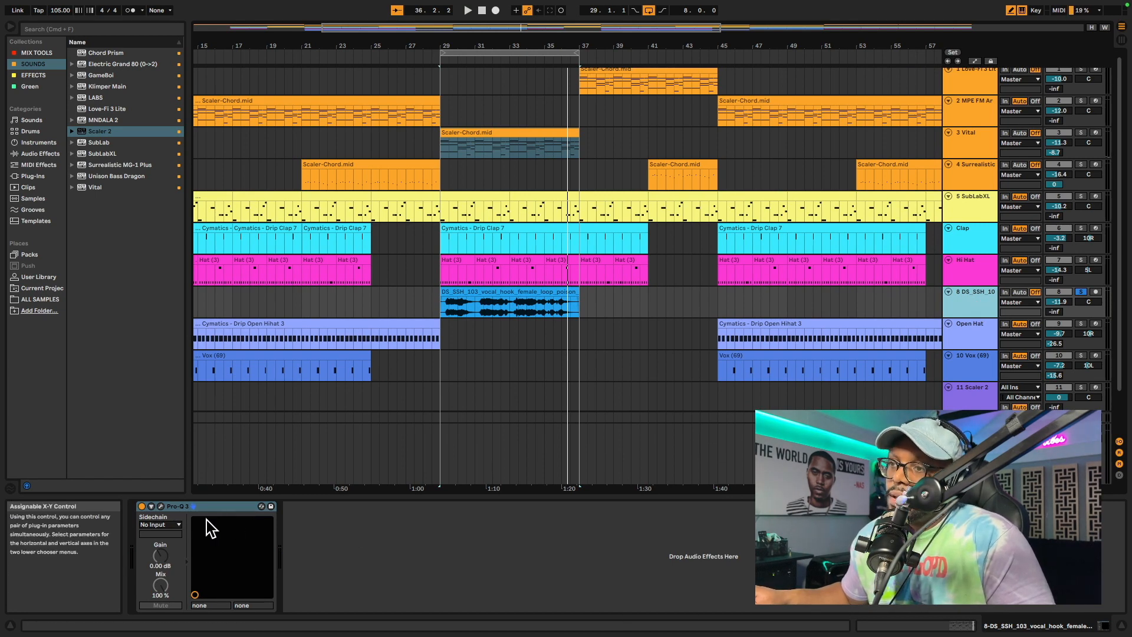
left_click(161, 505)
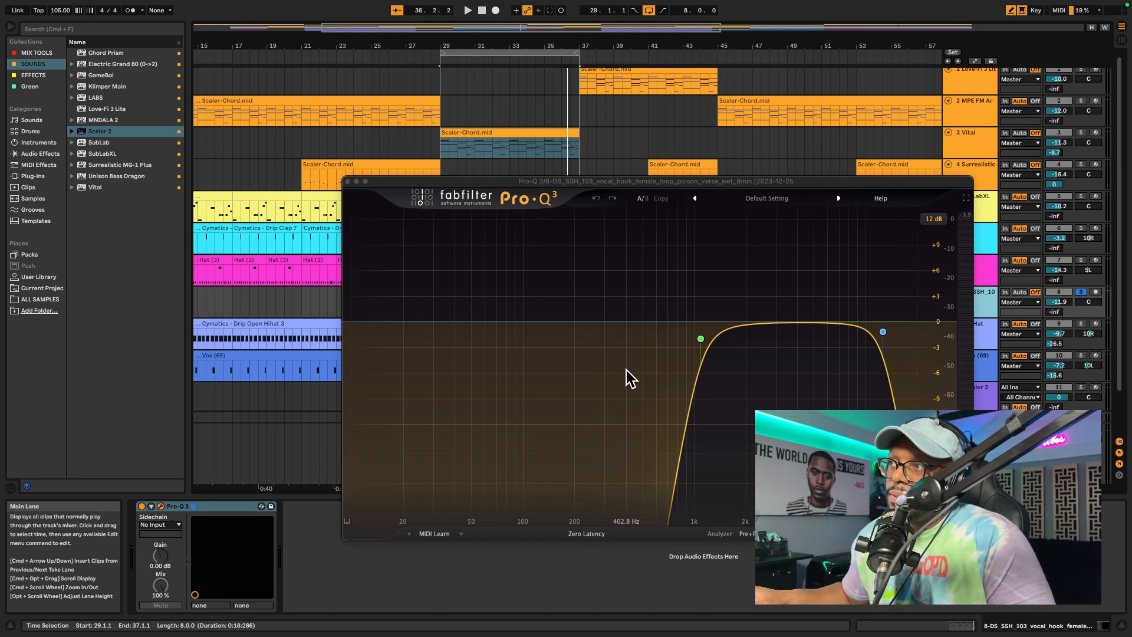
key("super+w")
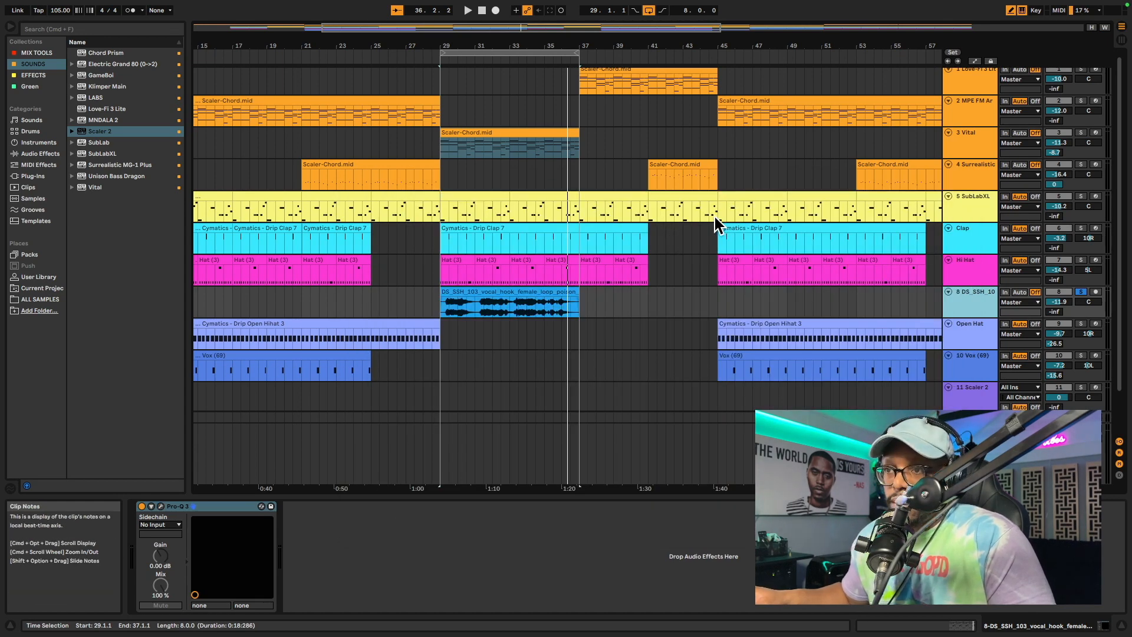
Play the looped section from bar 29 with all the tracks together.
key("z")
key("space")
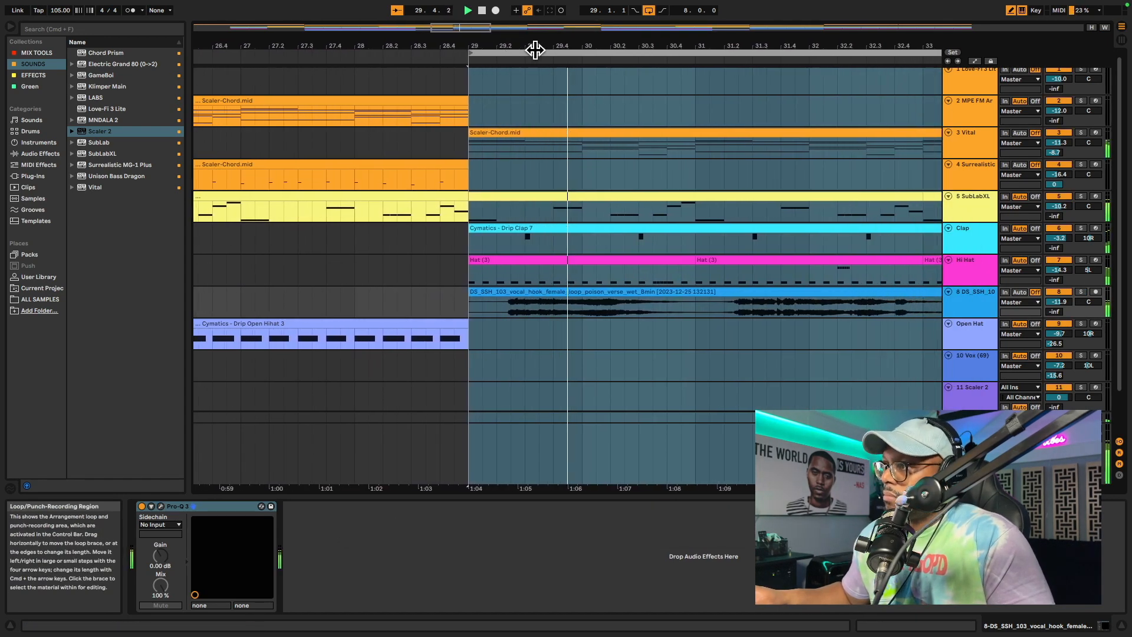